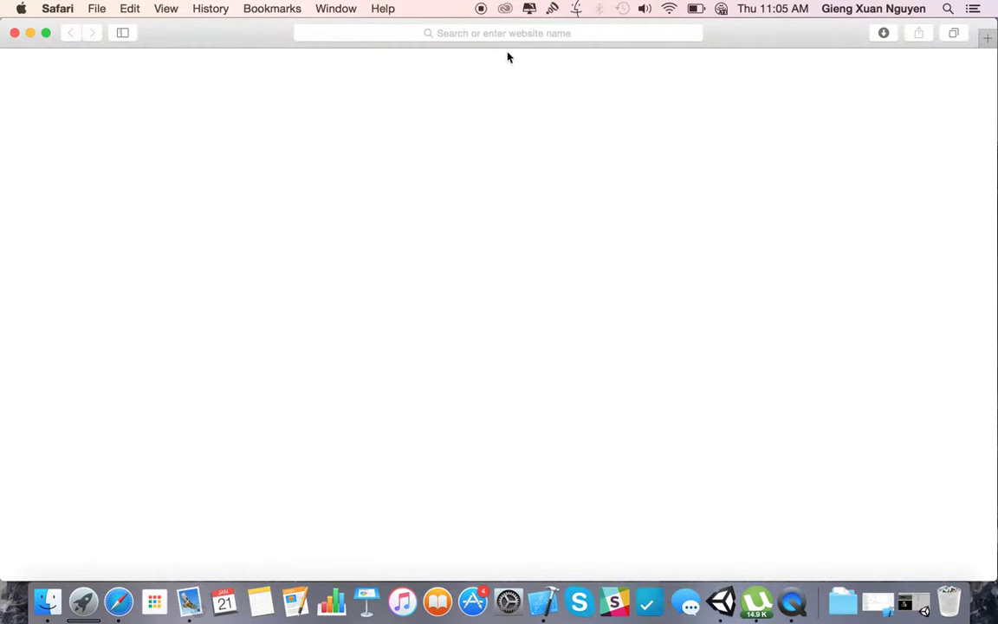
Step: Load developer.vuforia.com in Safari's address bar
click(536, 34)
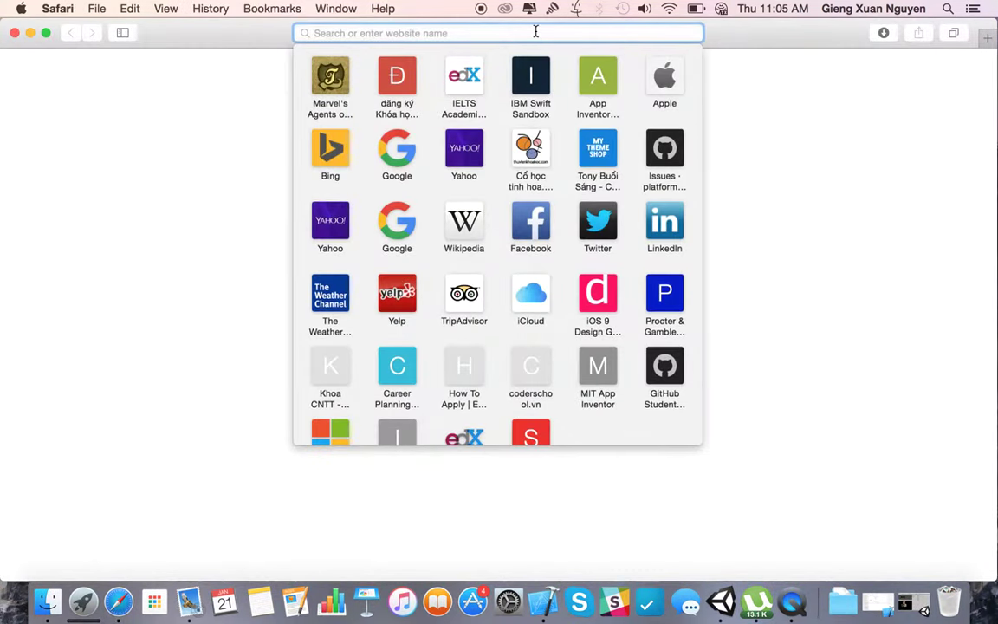
text(develope)
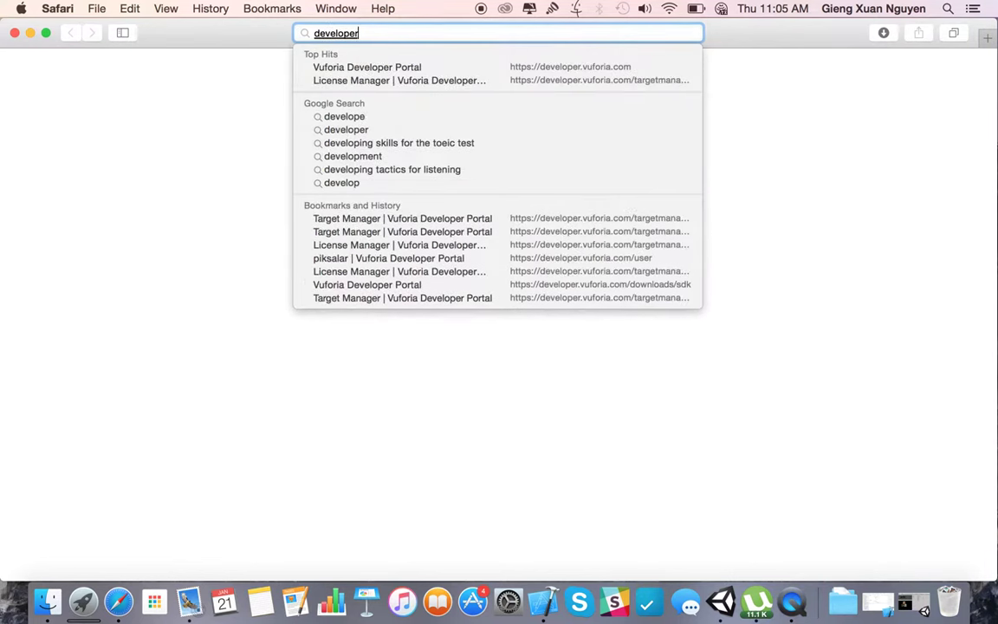
text(r.vuf)
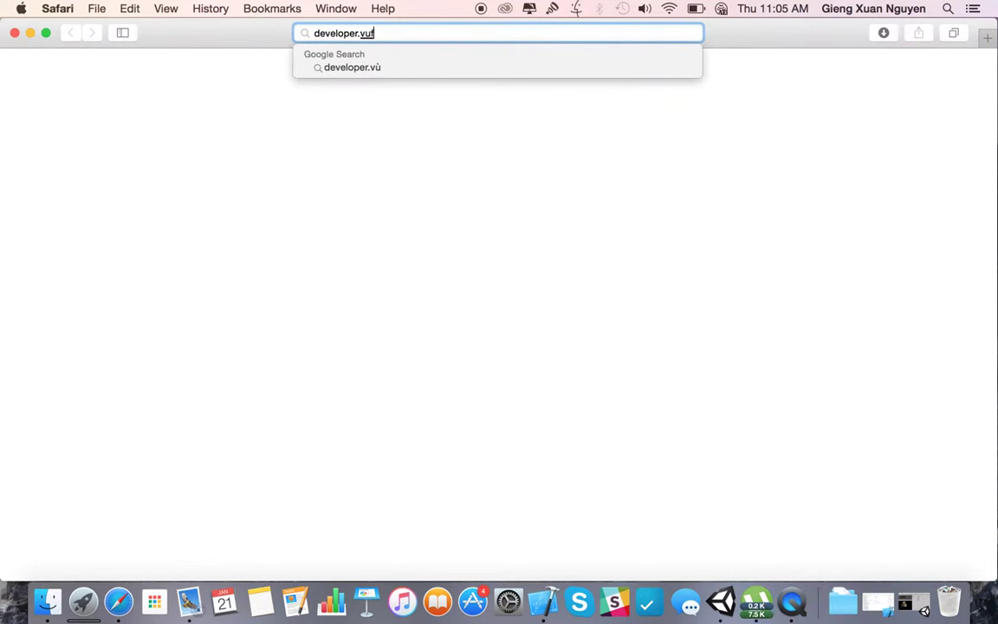
text(oria.com)
key(Return)
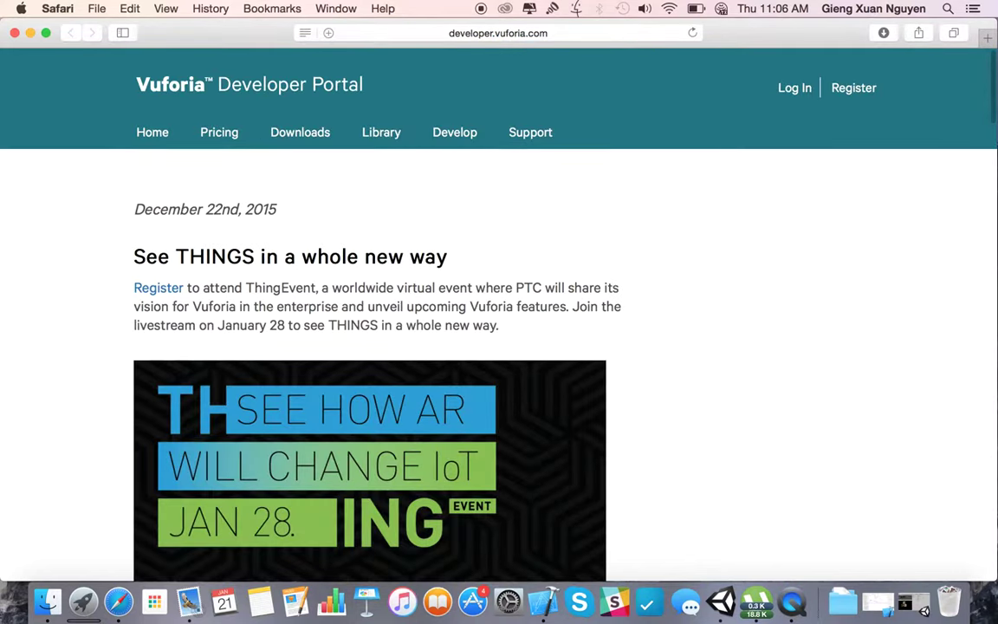
Step: Log in with the saved account credentials and reach the License Manager page
click(795, 87)
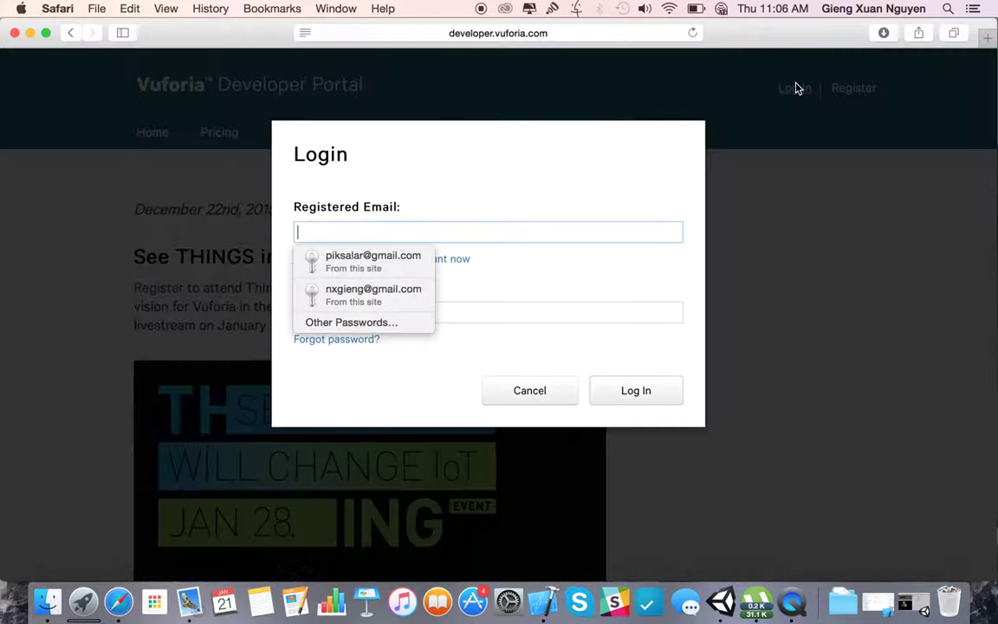
click(409, 263)
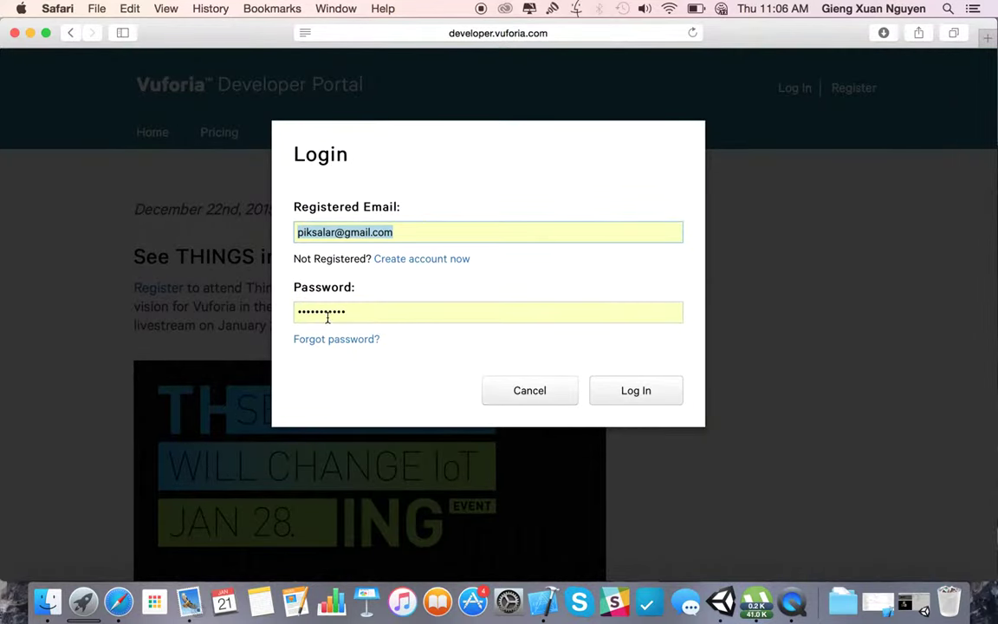
click(634, 394)
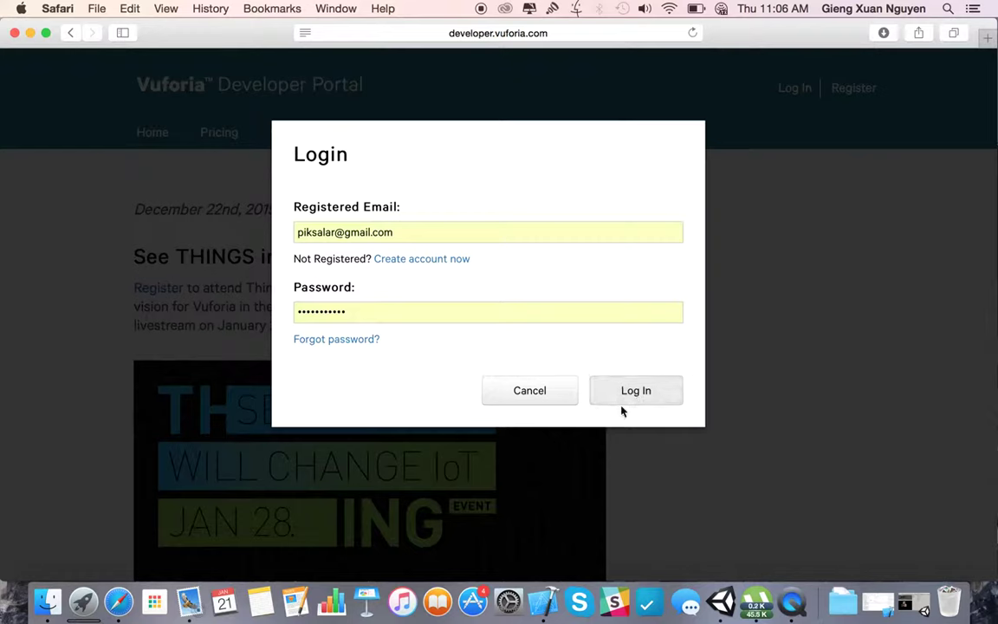
click(632, 399)
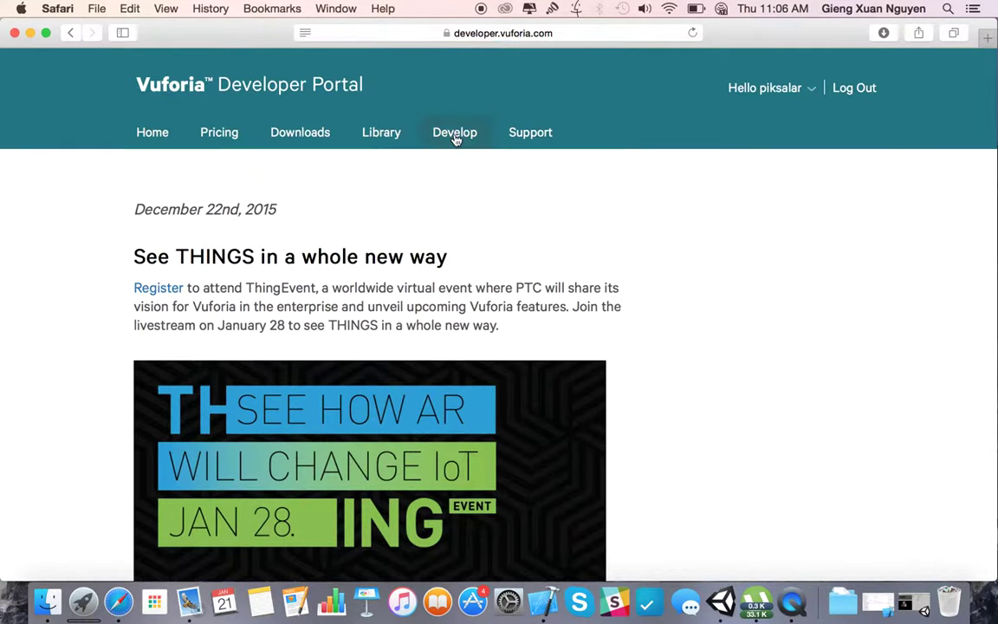
click(455, 137)
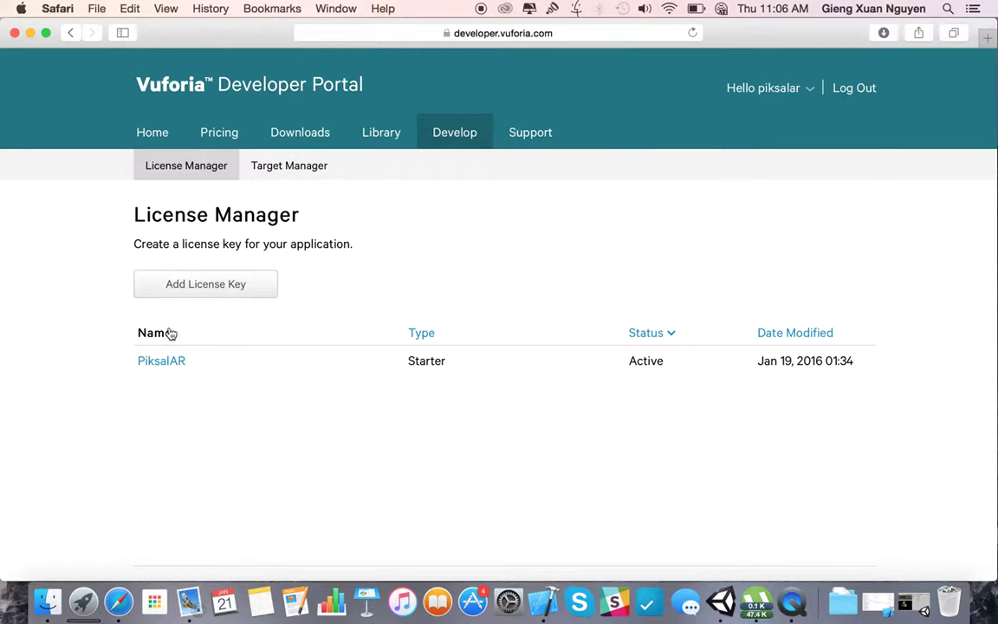
Step: Look over the new license key form, then return to the license list
click(205, 285)
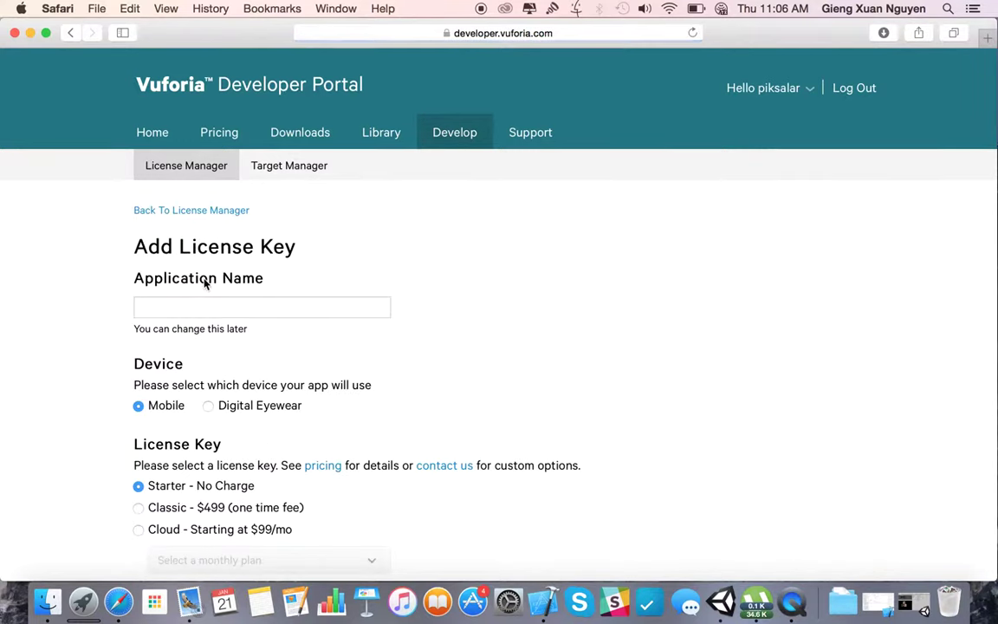
scroll(324, 351, down, 3)
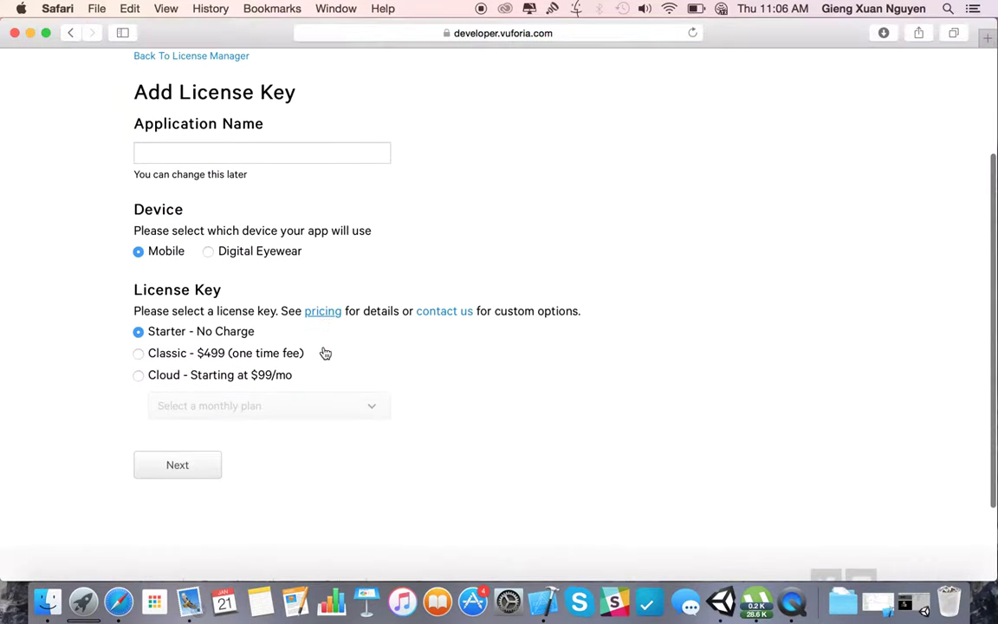
scroll(523, 192, up, 2)
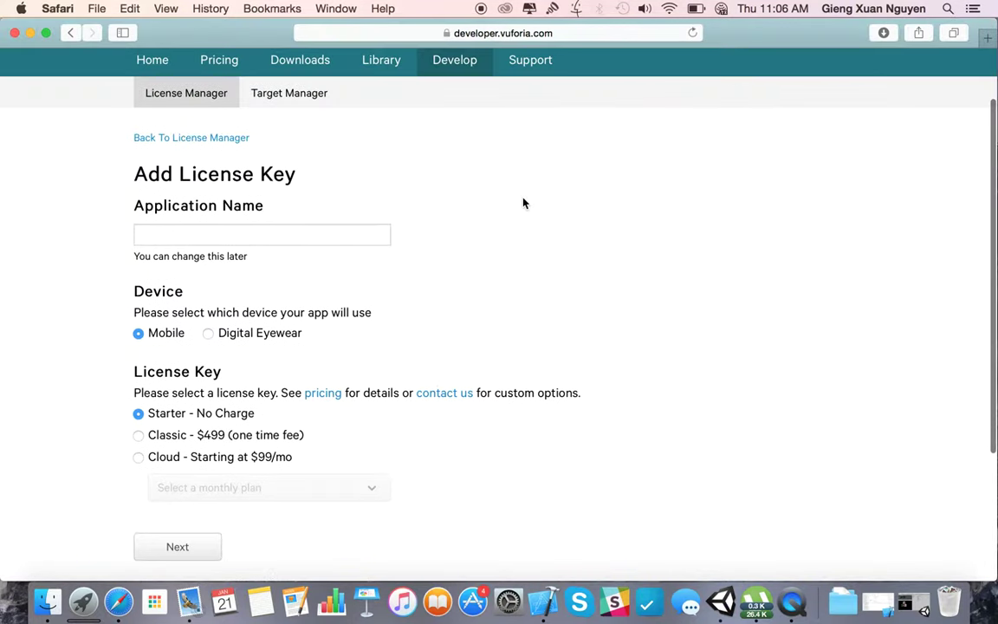
click(196, 122)
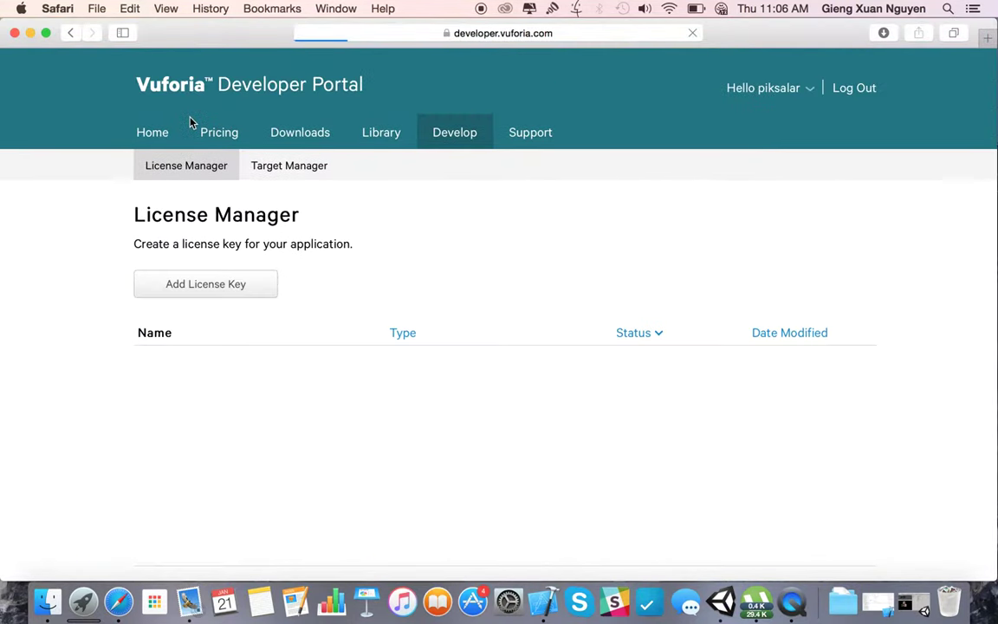
Step: Open the PiksalAR license and copy its entire license key
click(162, 362)
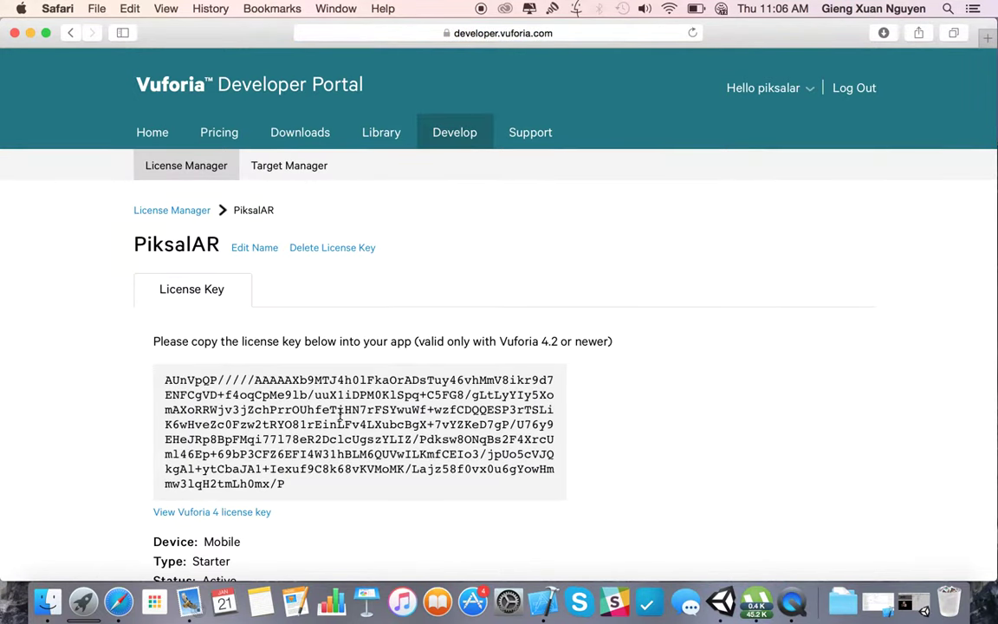
scroll(339, 419, down, 2)
drag(164, 317, 294, 420)
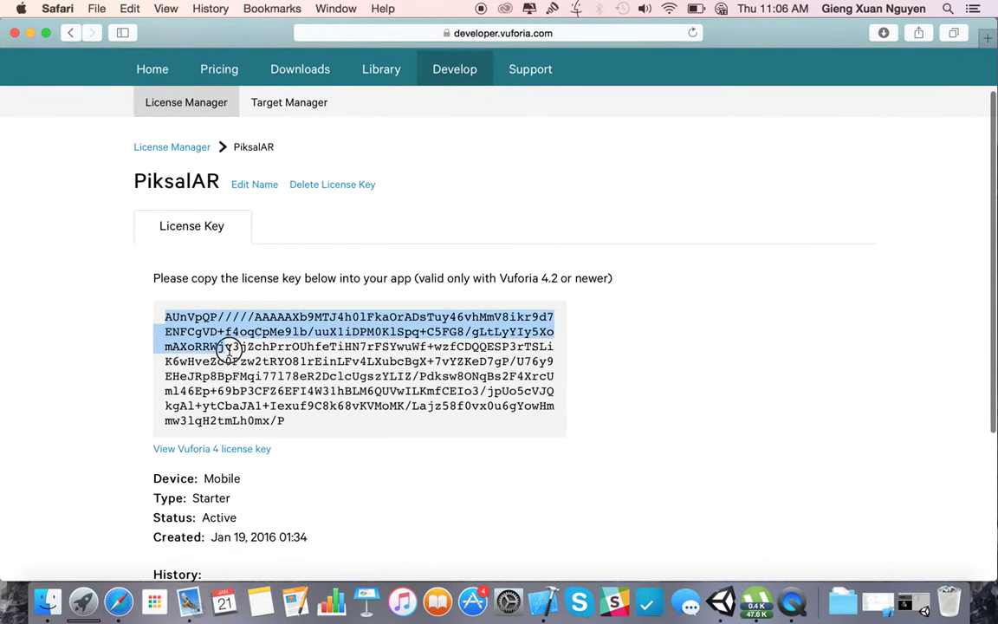
key(super+c)
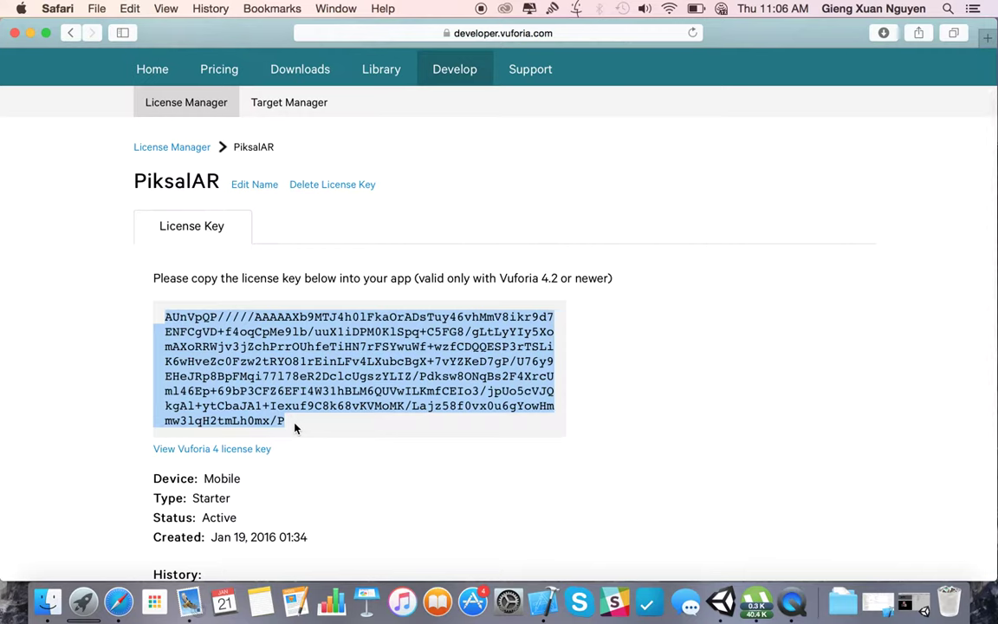
right_click(354, 378)
click(384, 424)
click(718, 606)
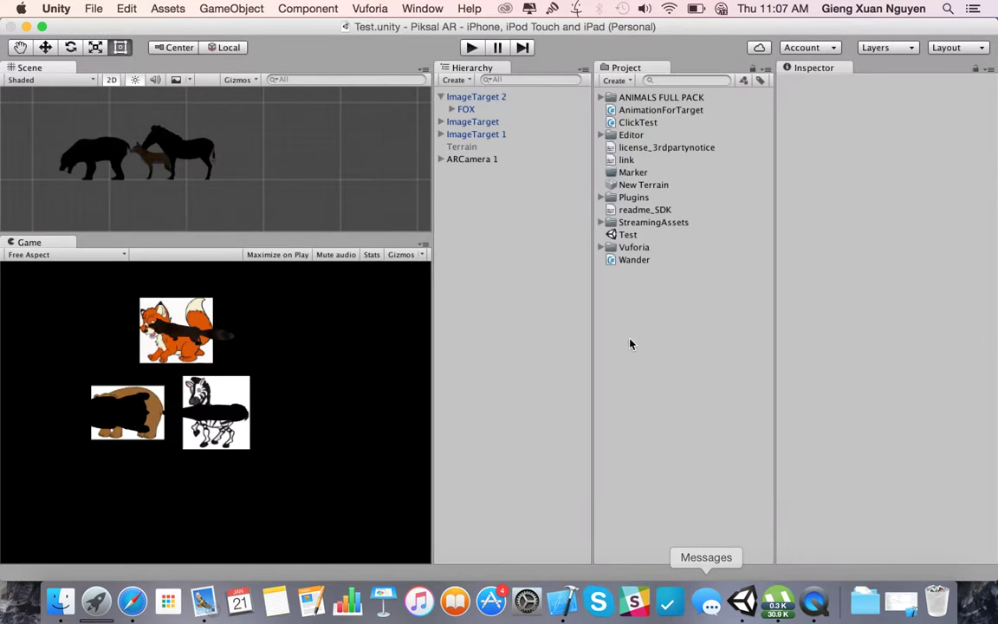
Step: Replace ARCamera 1's Vuforia Behaviour App License Key with the copied PiksalAR key
click(471, 161)
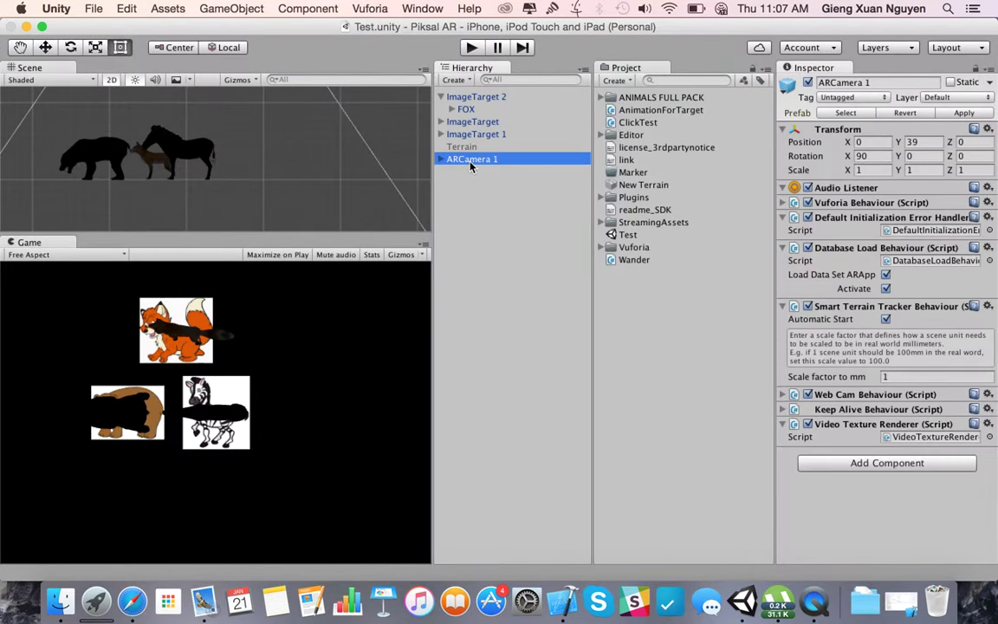
click(782, 203)
click(887, 228)
double_click(915, 229)
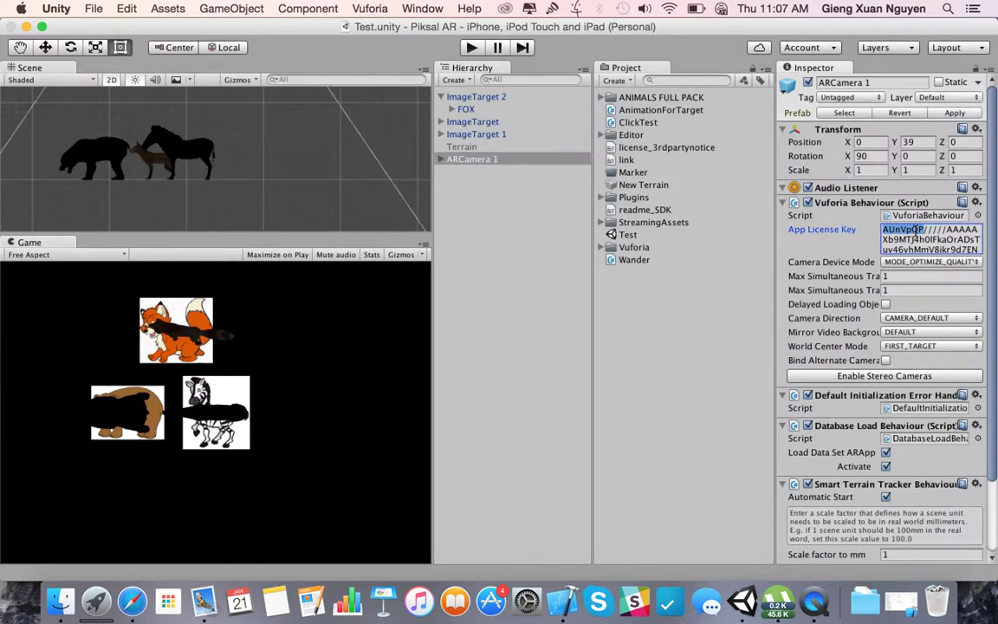
key(super+a)
key(super+a)
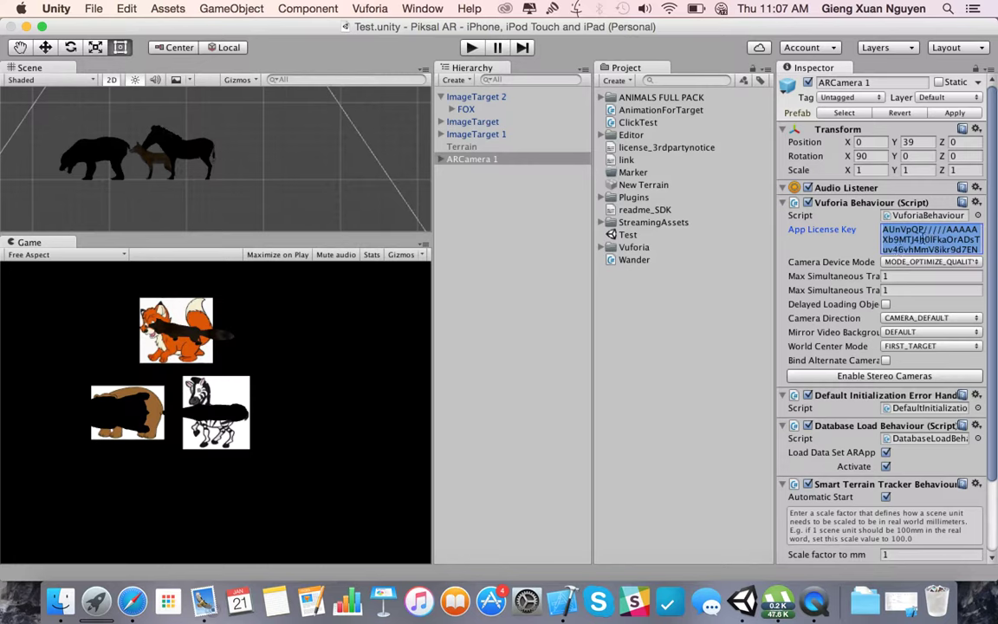
right_click(923, 238)
click(938, 275)
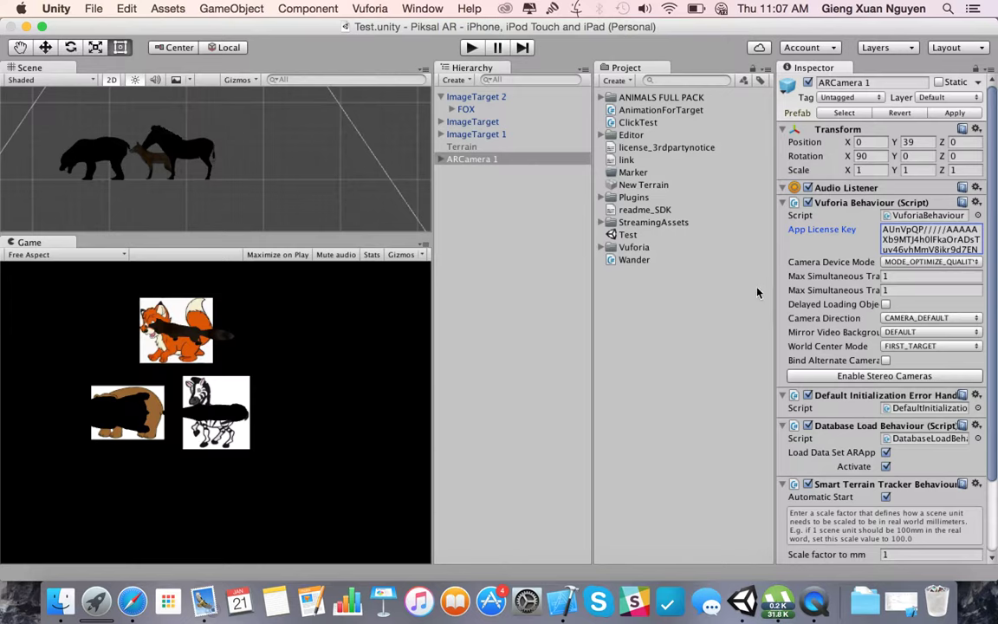
click(509, 250)
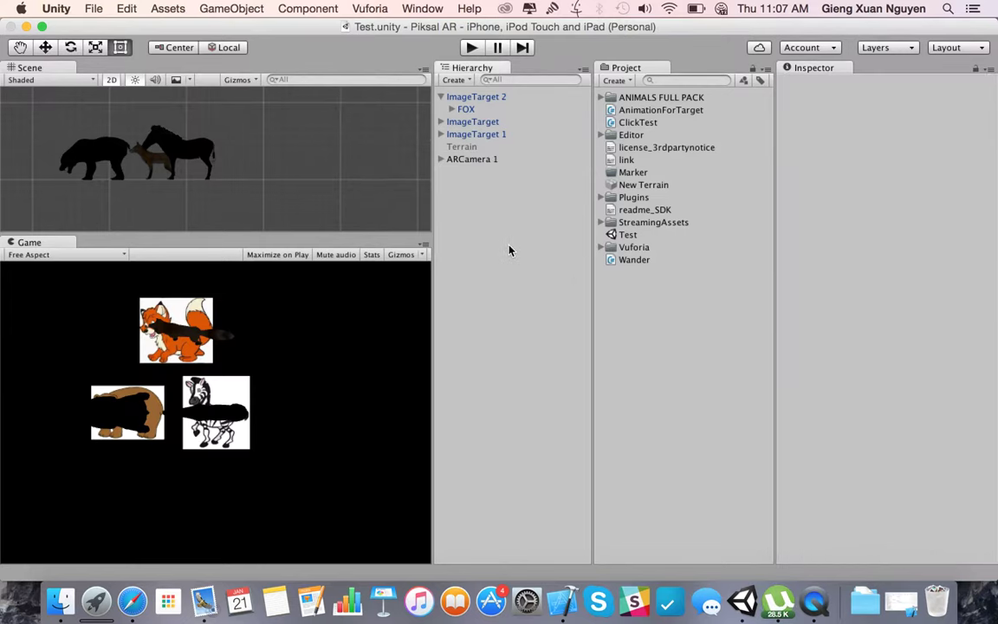
click(27, 27)
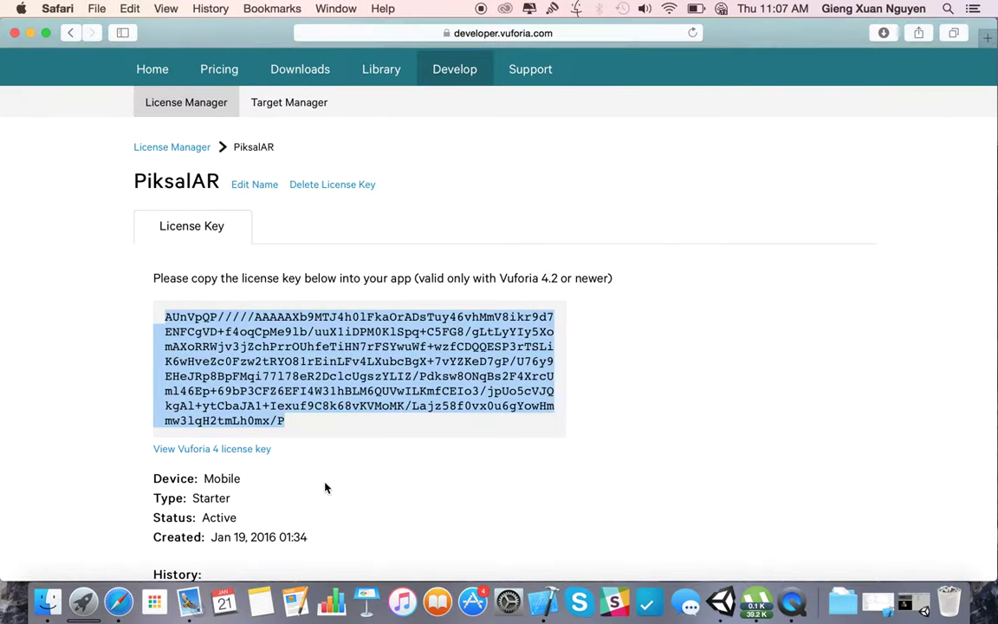
Step: Cancel a new Device database in Target Manager and open the ARApp database instead
click(293, 105)
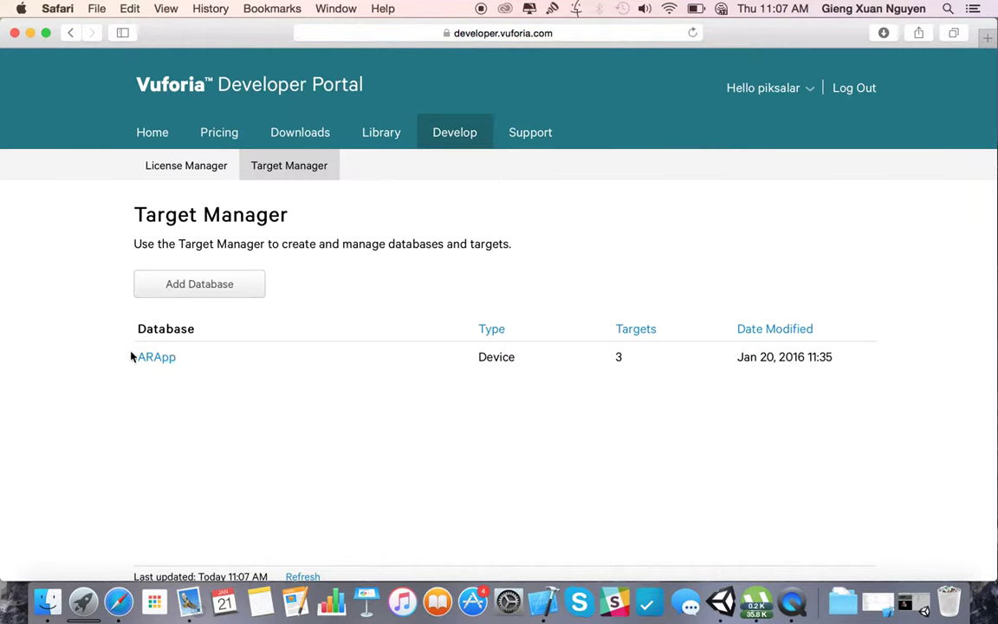
click(189, 292)
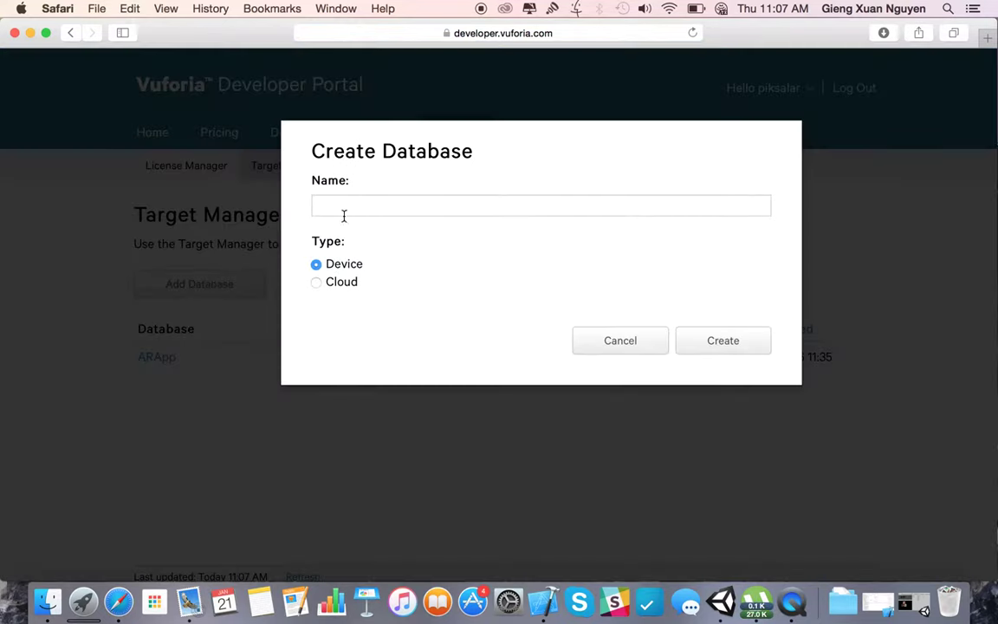
click(317, 283)
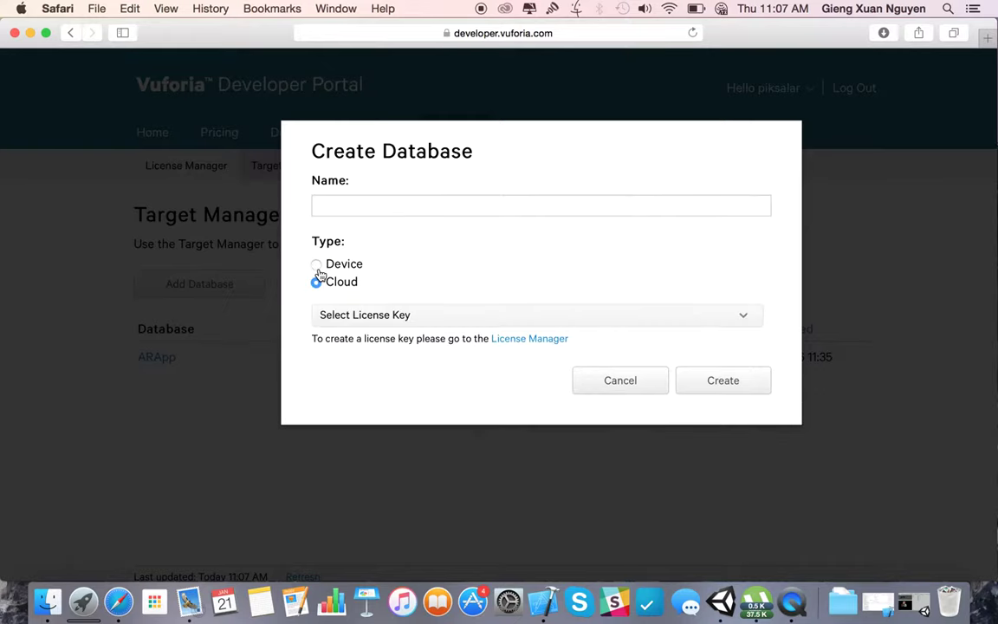
click(318, 267)
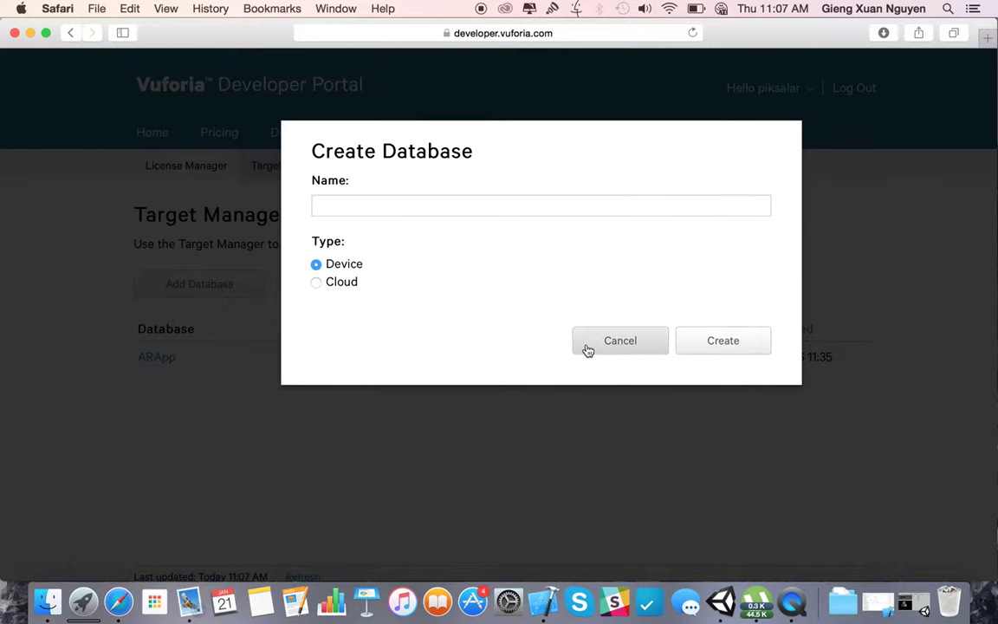
click(635, 344)
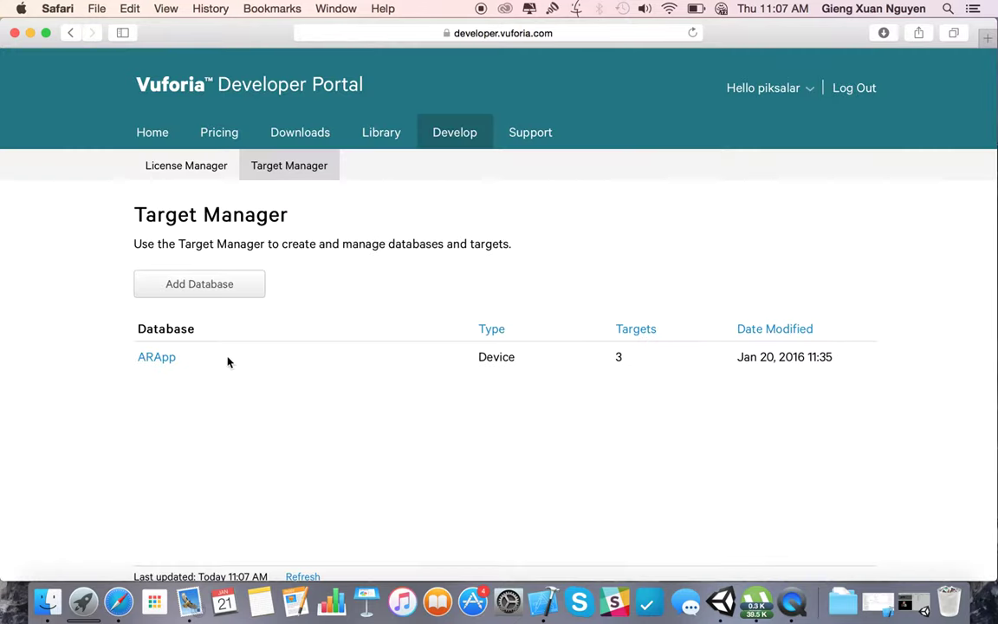
click(158, 361)
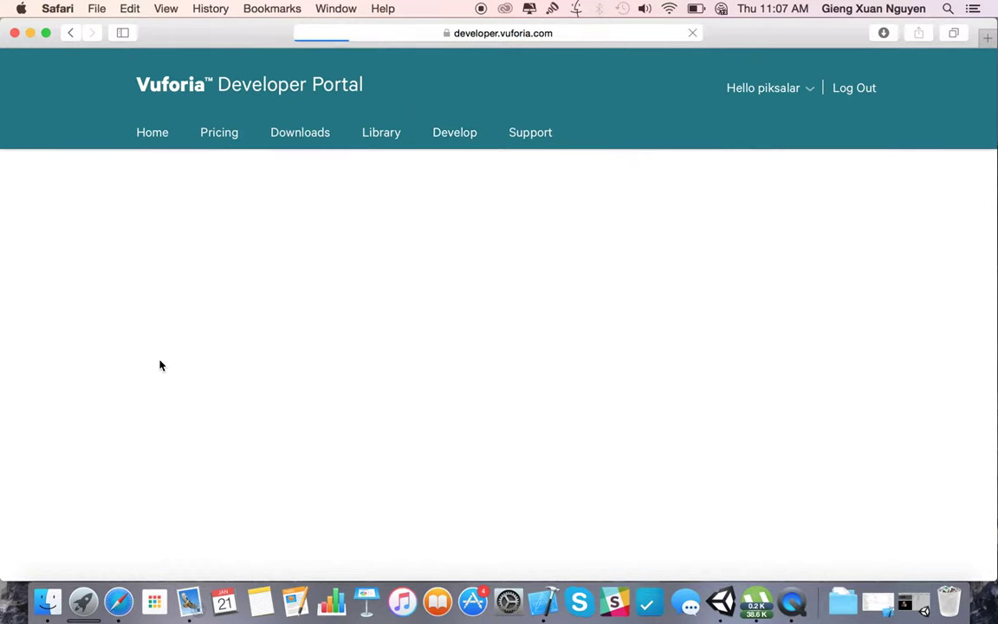
scroll(378, 365, down, 2)
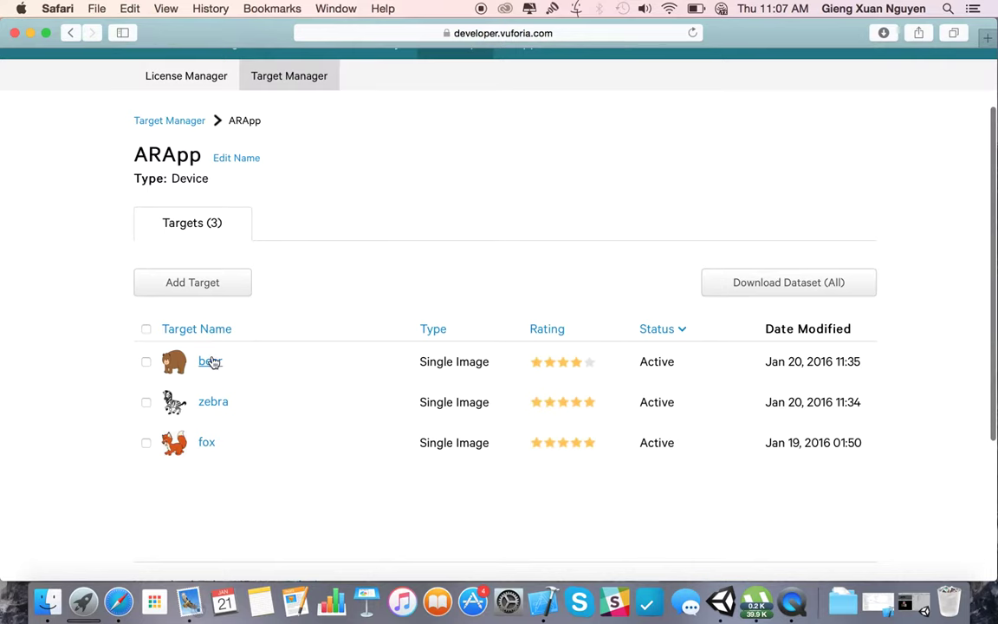
Step: Show, then hide, the zebra target's feature points on its detail page
click(213, 402)
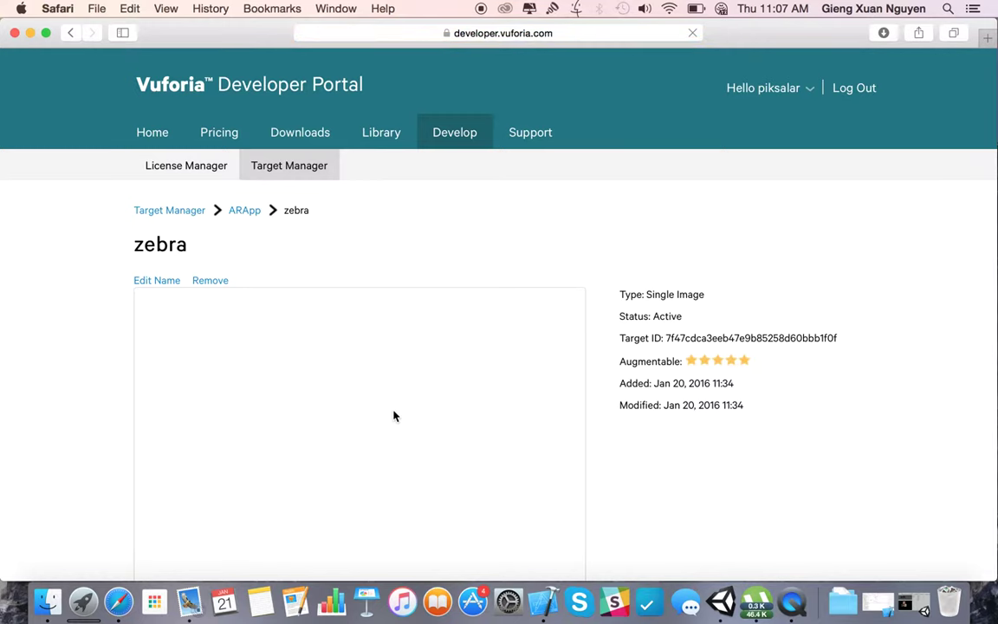
scroll(393, 416, down, 5)
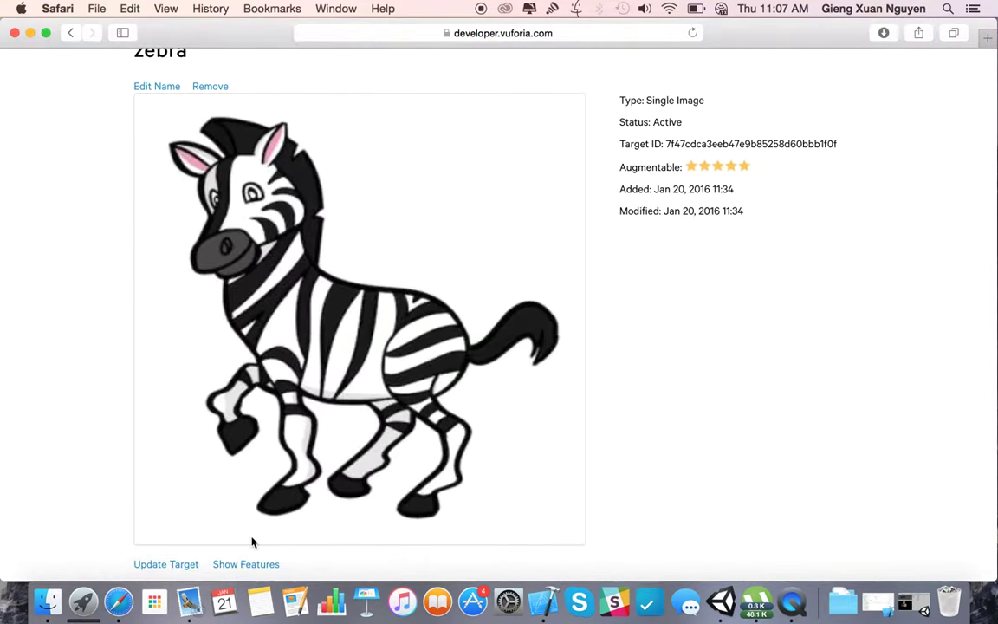
click(247, 564)
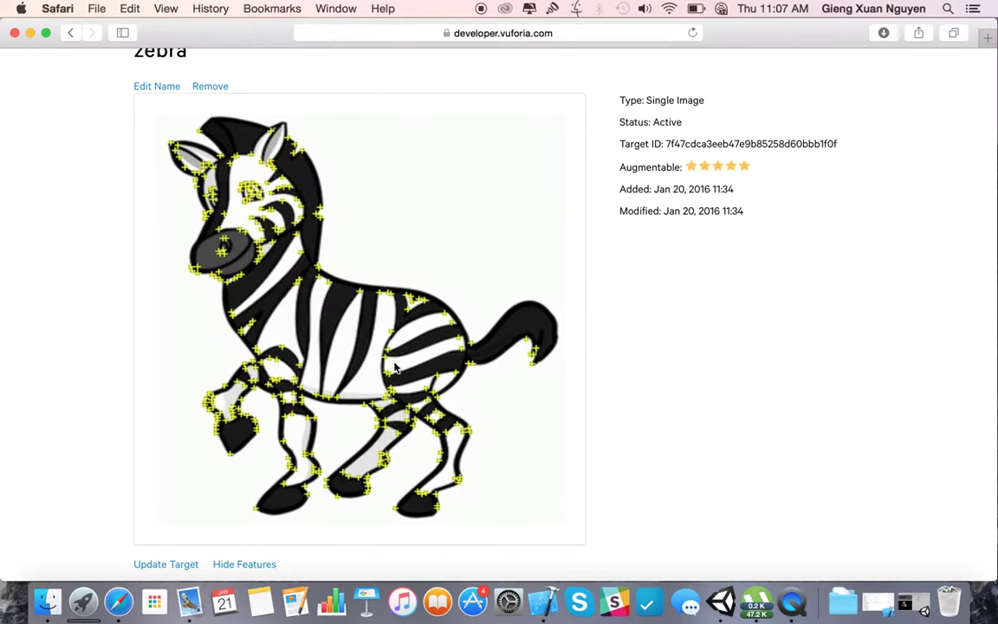
click(247, 564)
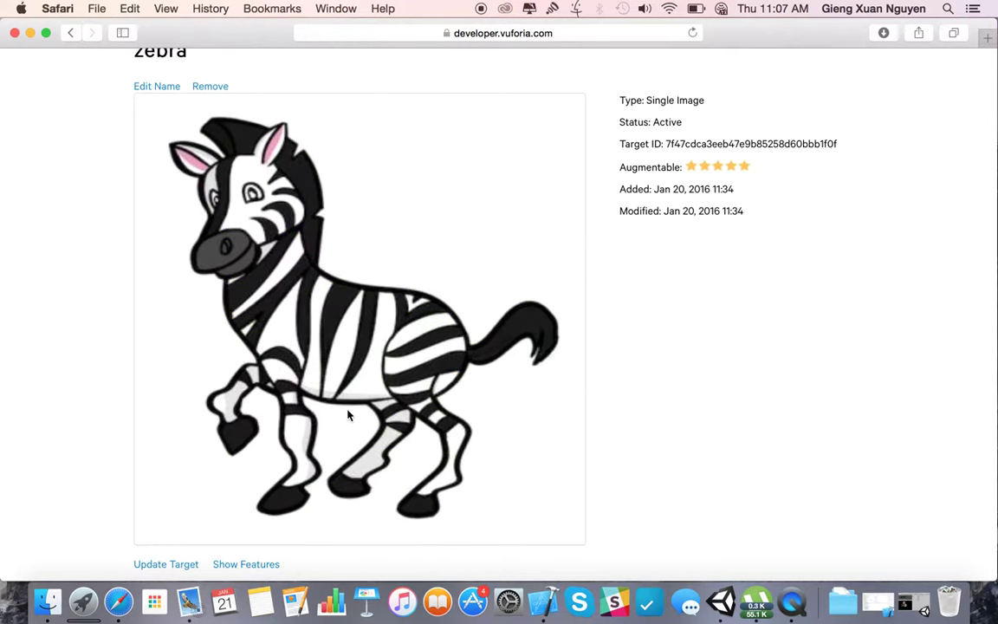
scroll(348, 414, up, 2)
scroll(349, 415, up, 3)
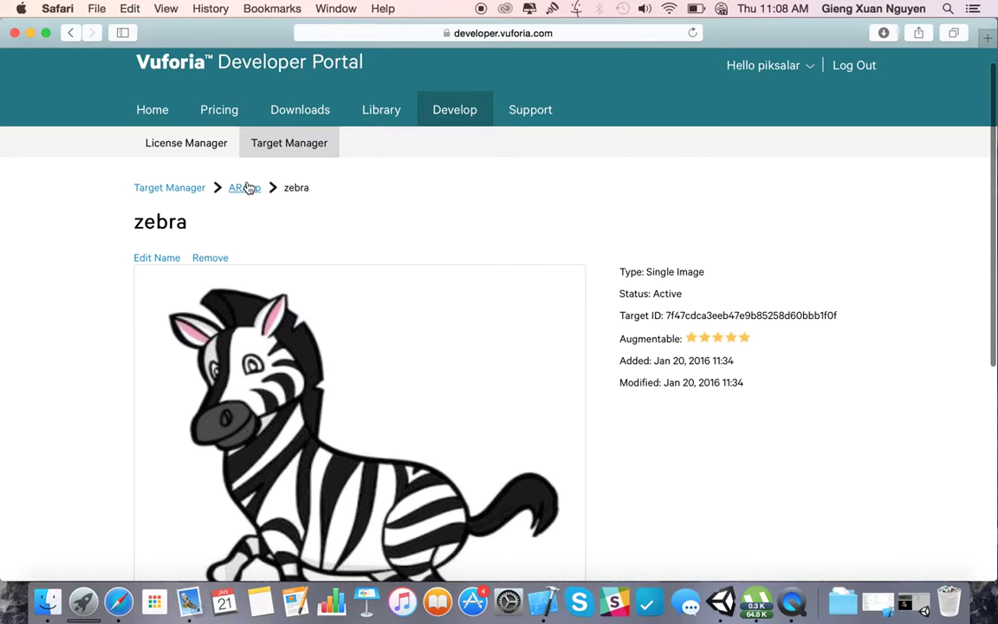
Step: Reopen ARApp from Target Manager and start a new Single Image target
click(289, 144)
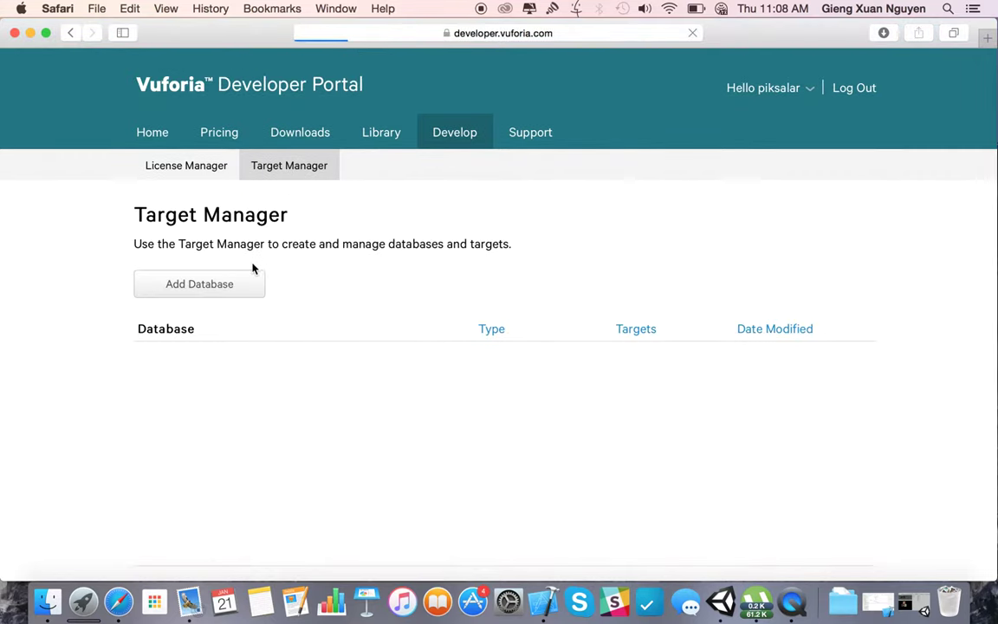
click(160, 359)
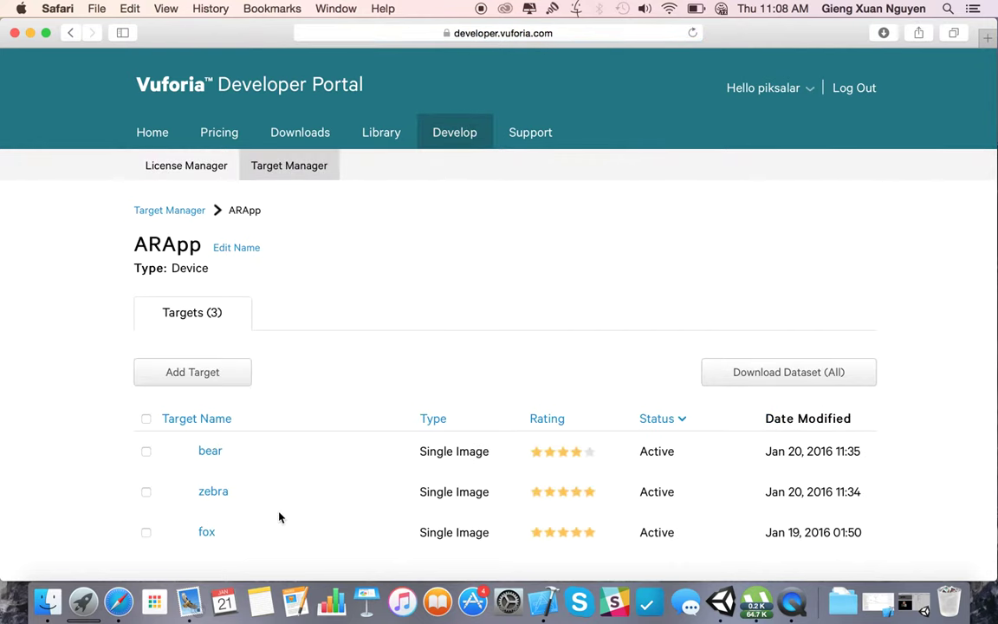
scroll(278, 517, down, 2)
click(234, 299)
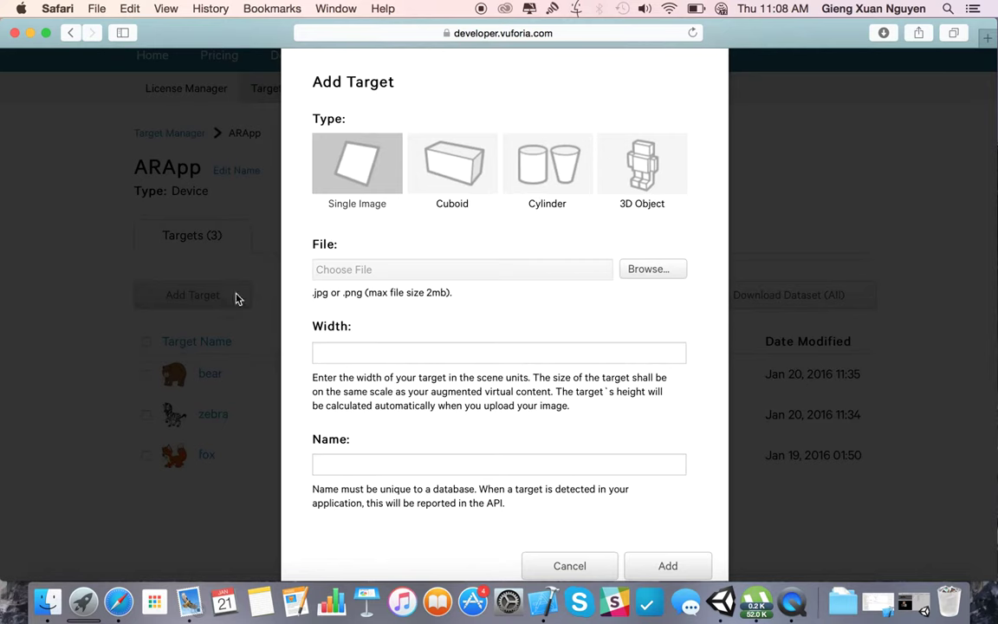
Step: Preview the zebra, fox and bear images in Markers without choosing one
scroll(447, 372, down, 2)
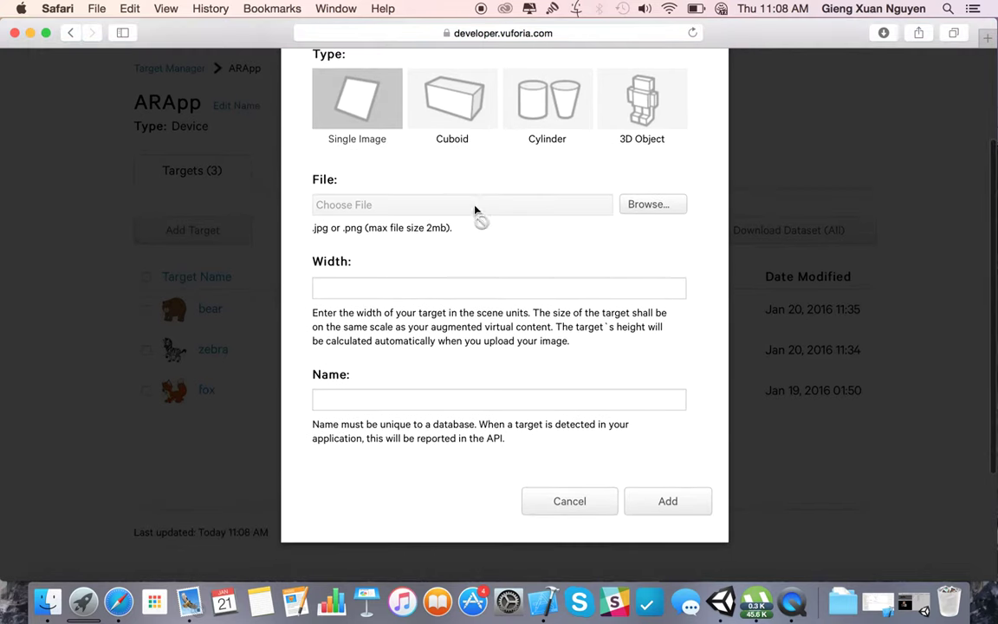
click(661, 208)
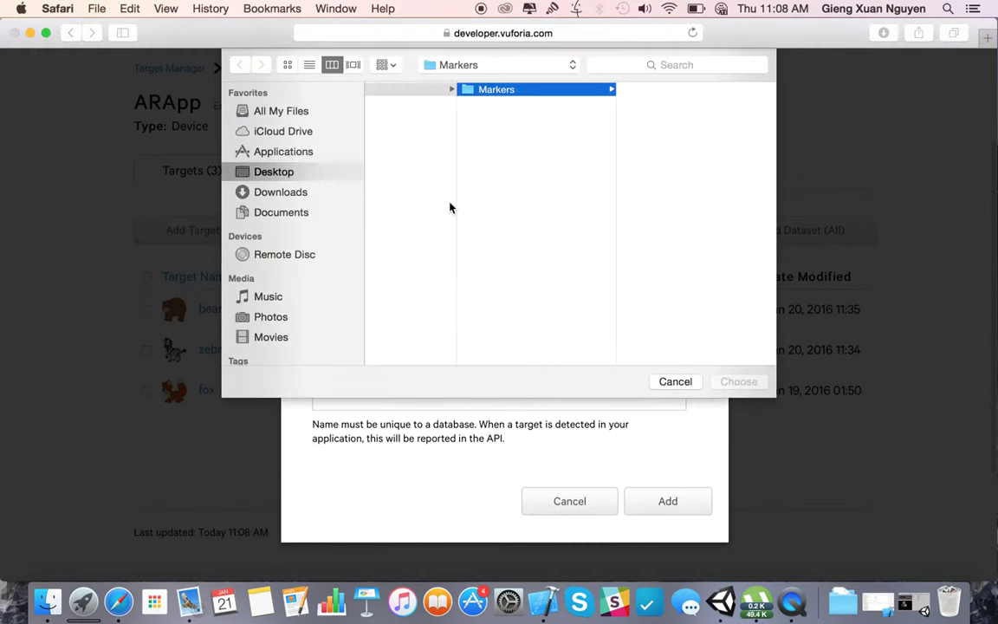
click(646, 137)
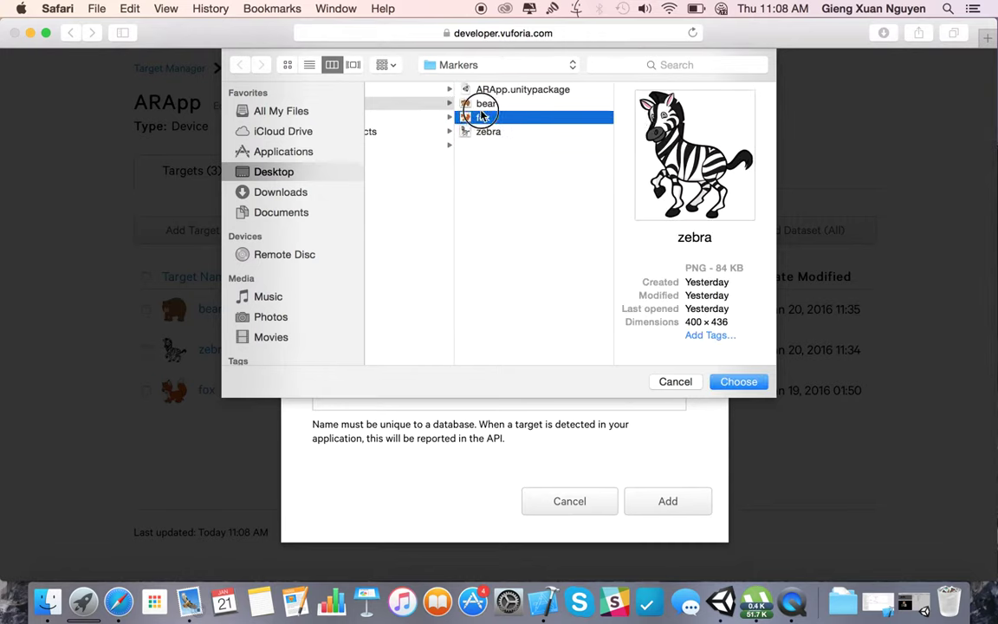
click(483, 117)
click(485, 103)
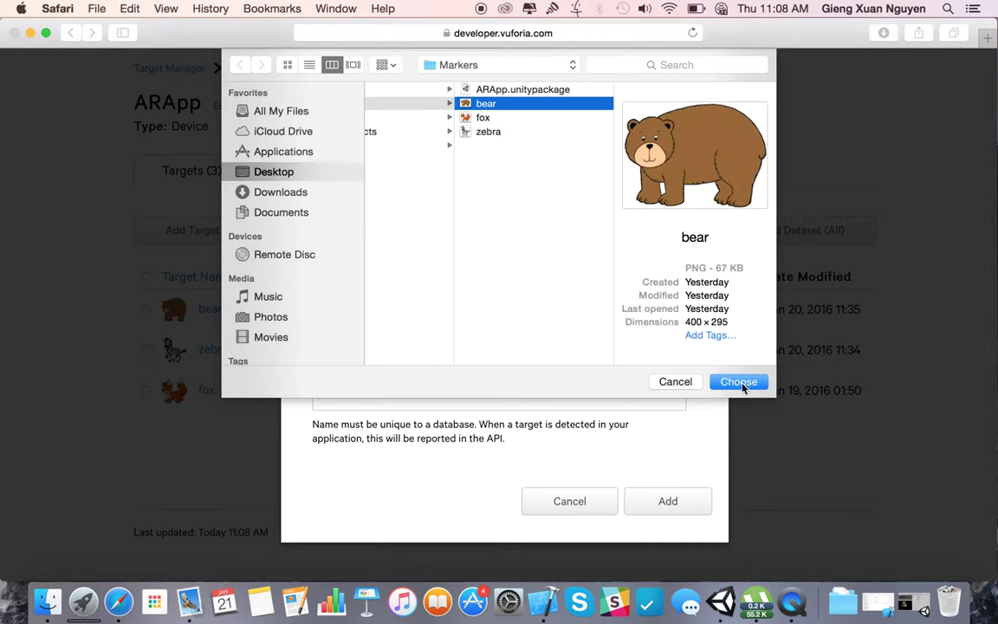
click(692, 382)
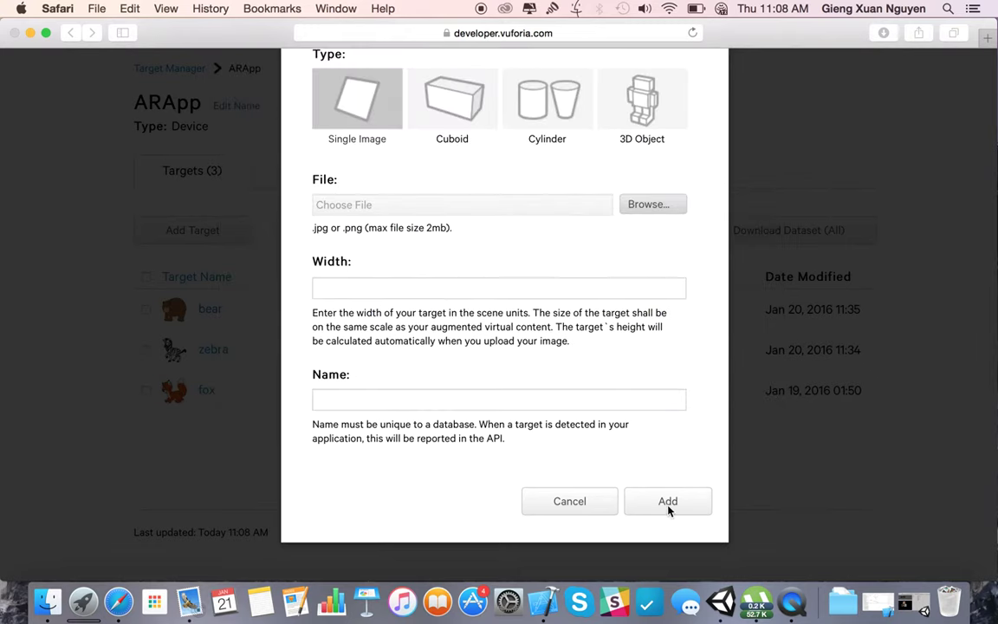
Step: Choose fox.jpg, enter width 900, then cancel the Add Target form
click(410, 286)
click(641, 203)
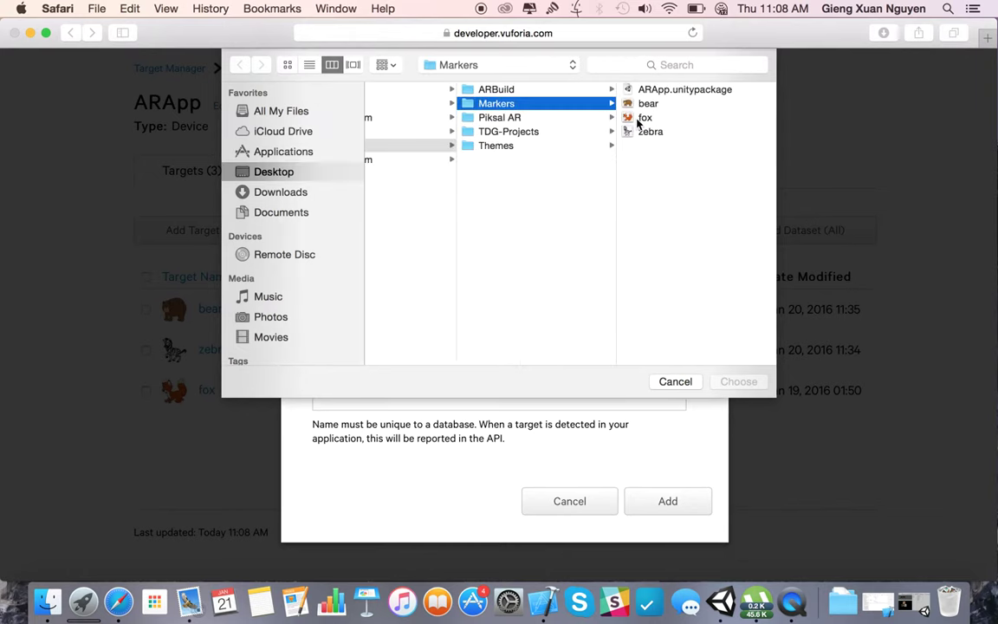
click(641, 118)
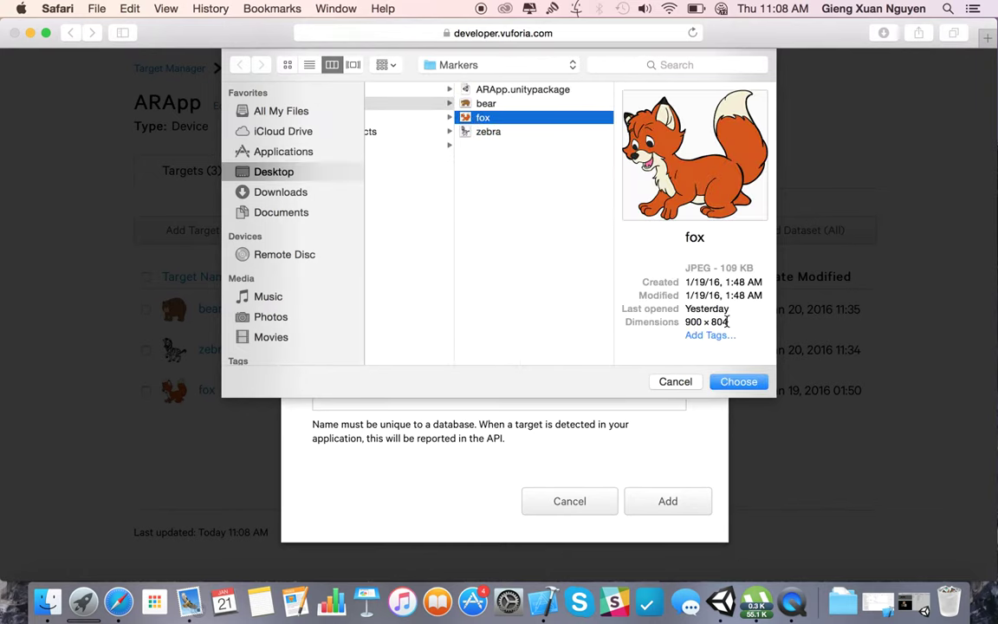
click(739, 382)
click(392, 288)
text(900)
click(371, 398)
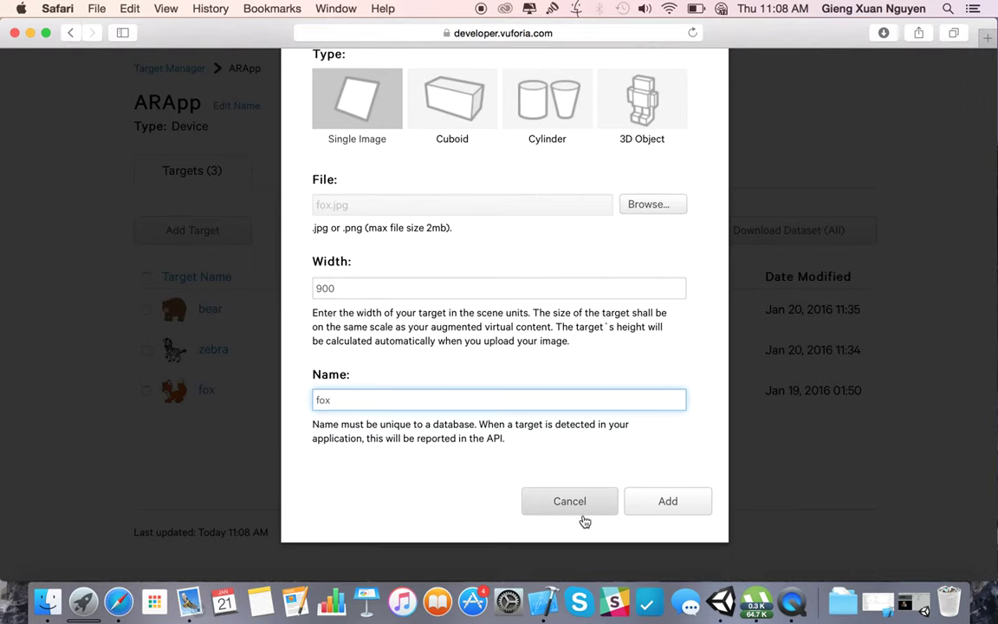
click(642, 544)
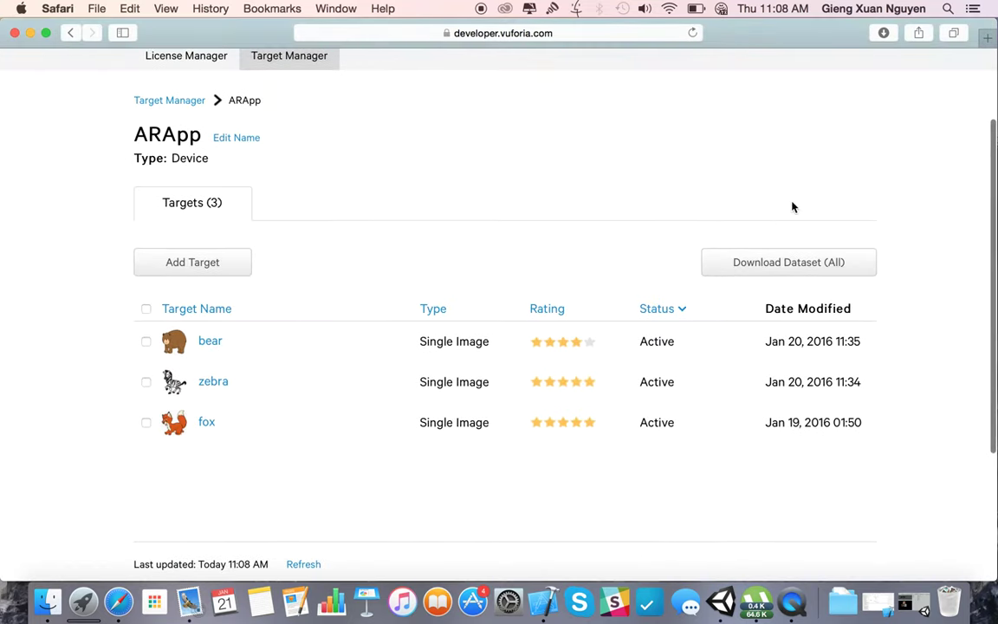
Step: Request the ARApp dataset for Unity Editor, close the dialog, and minimise Safari
click(779, 264)
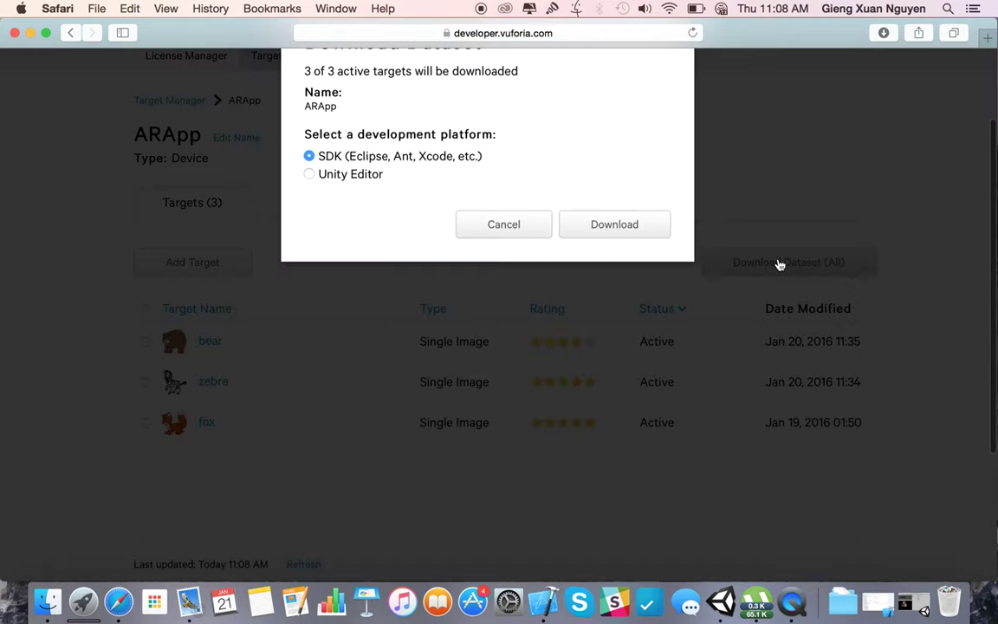
click(309, 176)
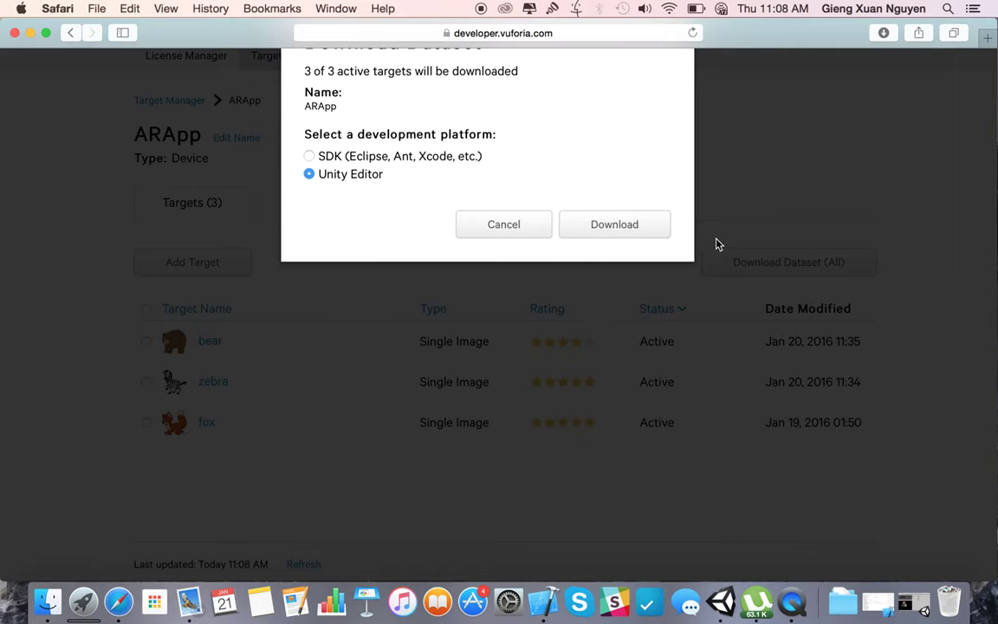
click(525, 230)
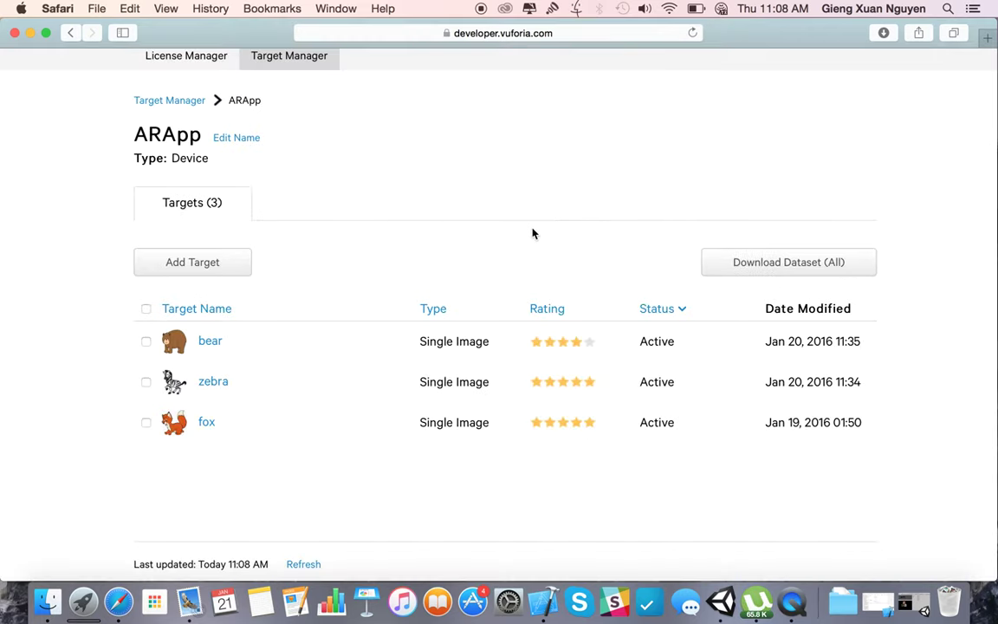
scroll(566, 321, up, 3)
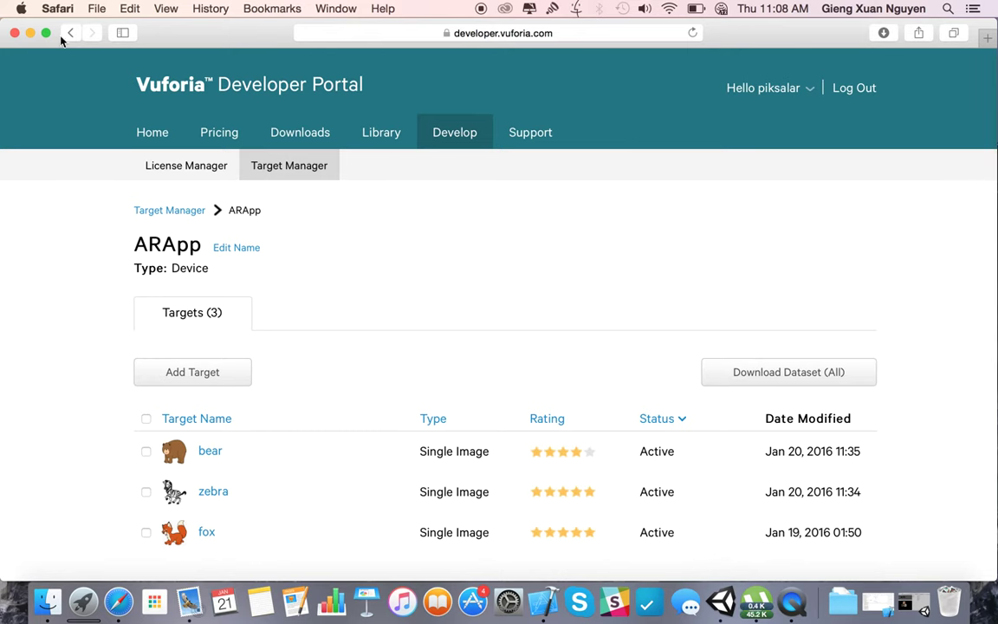
click(30, 33)
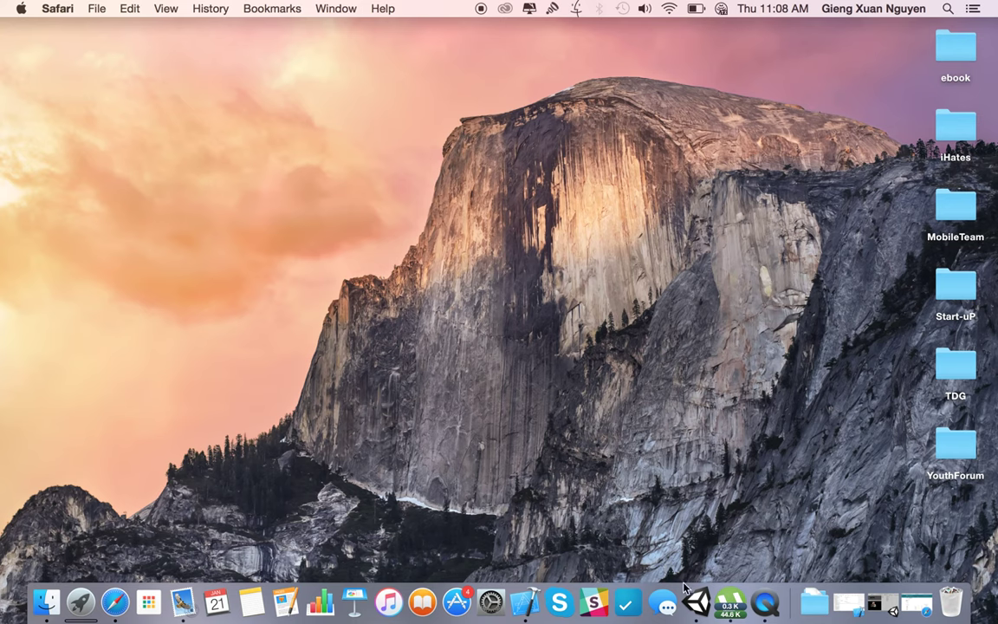